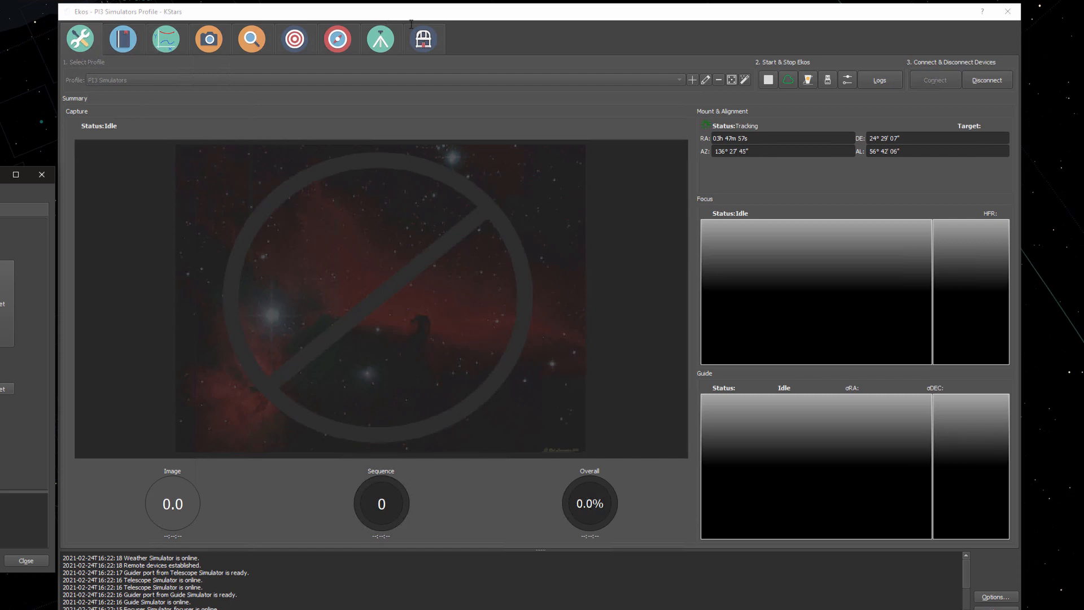
- Open the alignment module's options at the index files settings and enlarge the dialog to show the full catalog list
left_click(303, 41)
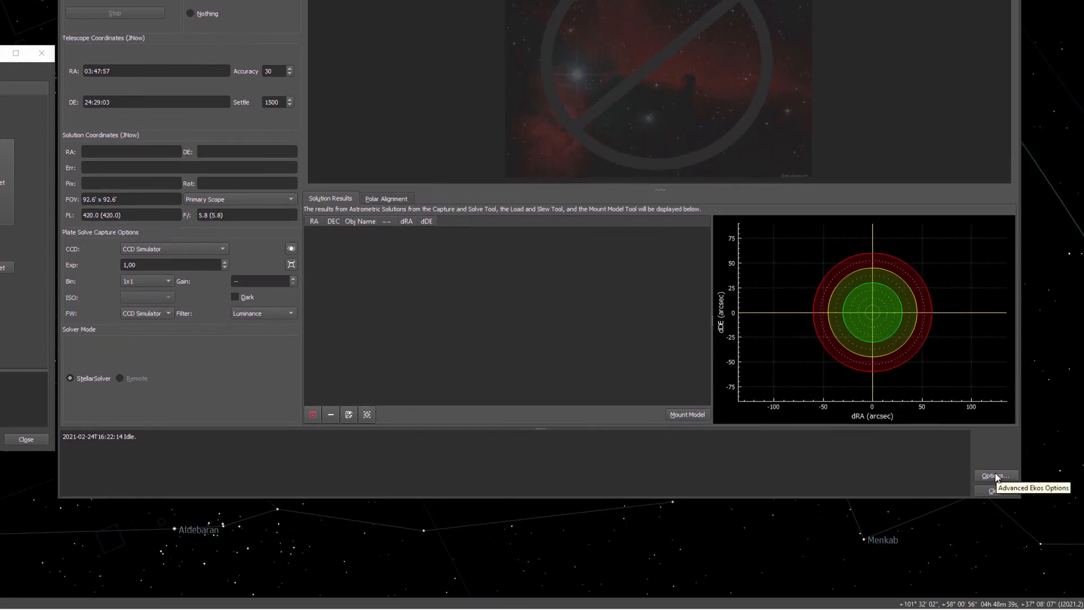
left_click(995, 475)
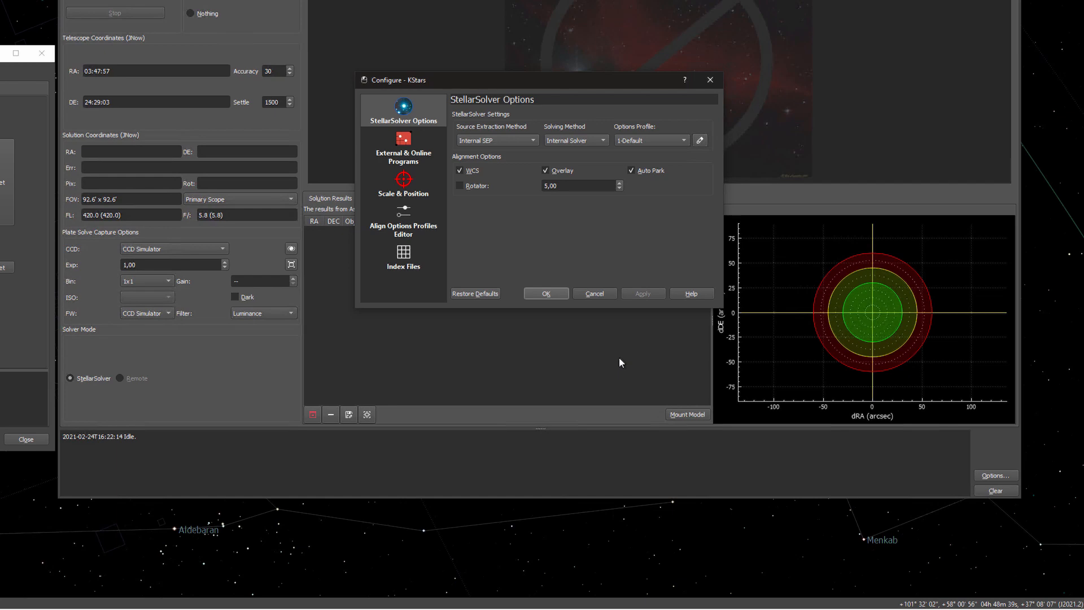
left_click(405, 257)
left_click_drag(447, 79, 300, 144)
left_click_drag(576, 372, 728, 607)
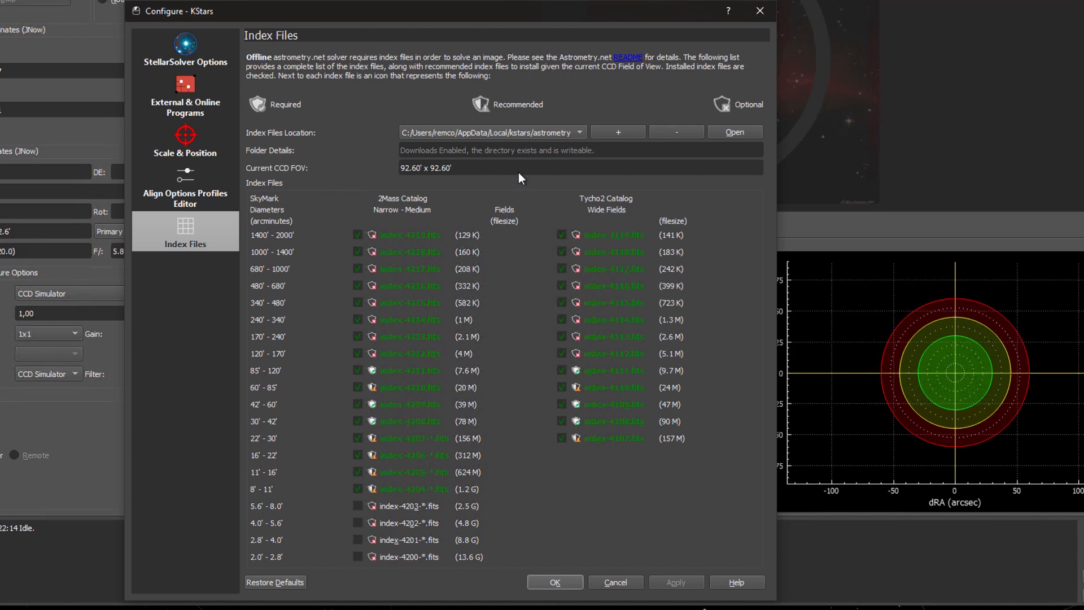
left_click(617, 132)
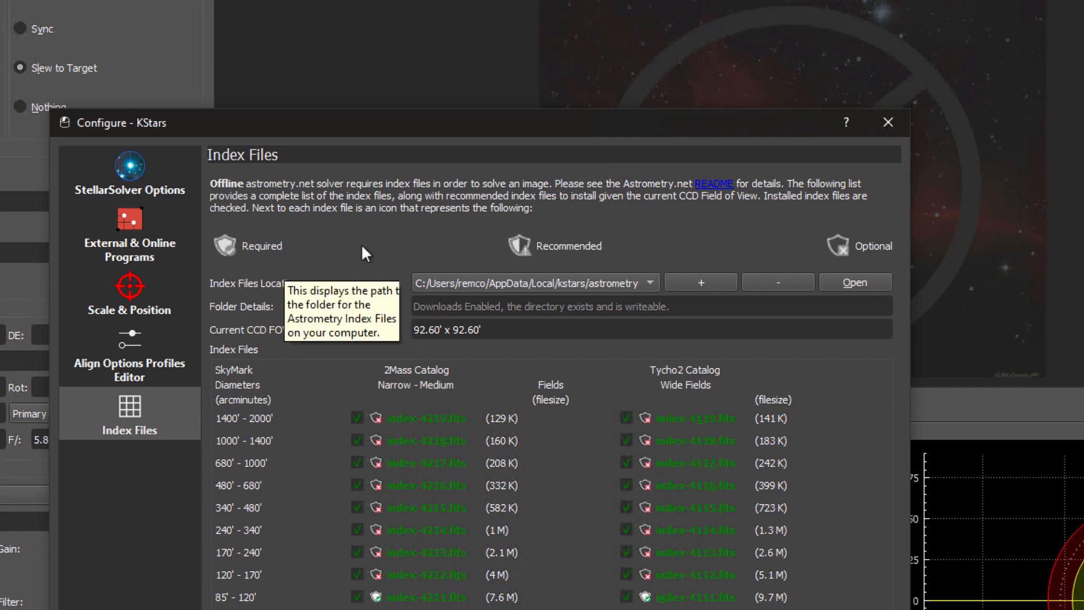
- Start downloading the index-4203 files for the 5.6'–8.0' range and cancel the download
mouse_move(565, 246)
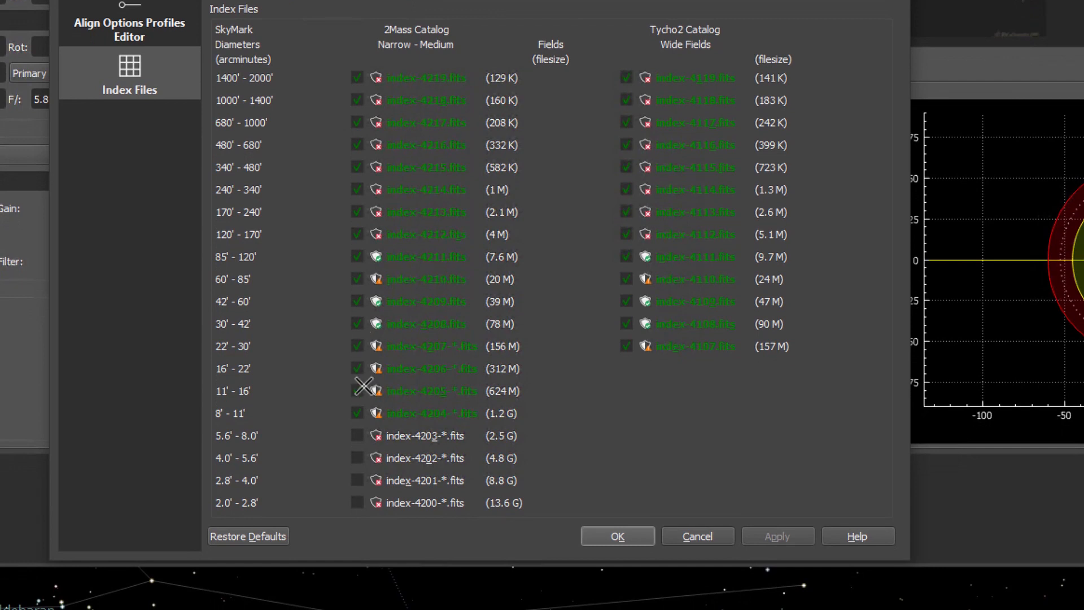
left_click(357, 435)
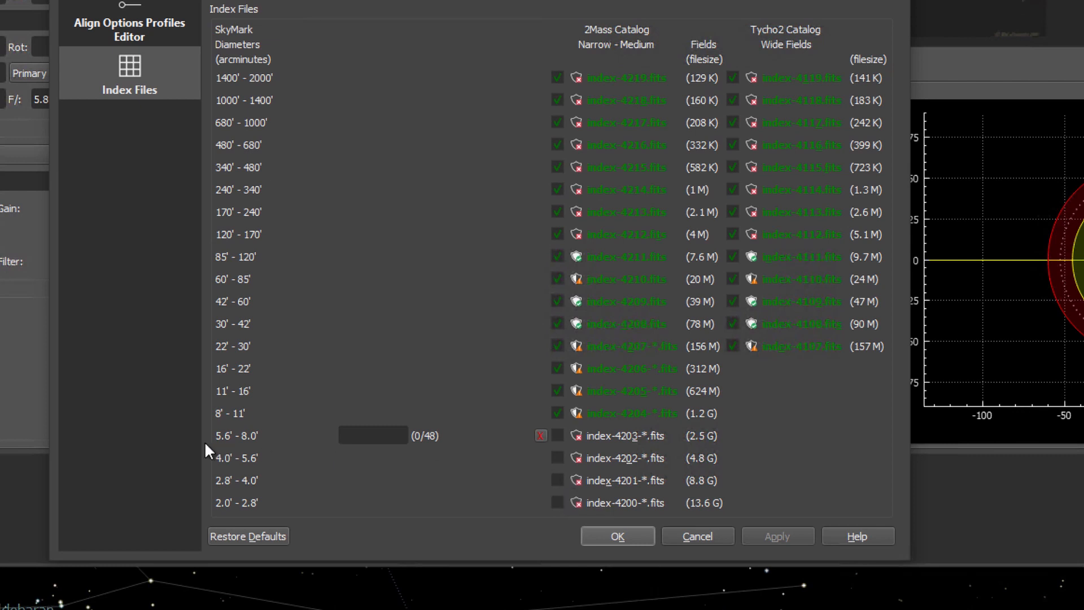
left_click(540, 436)
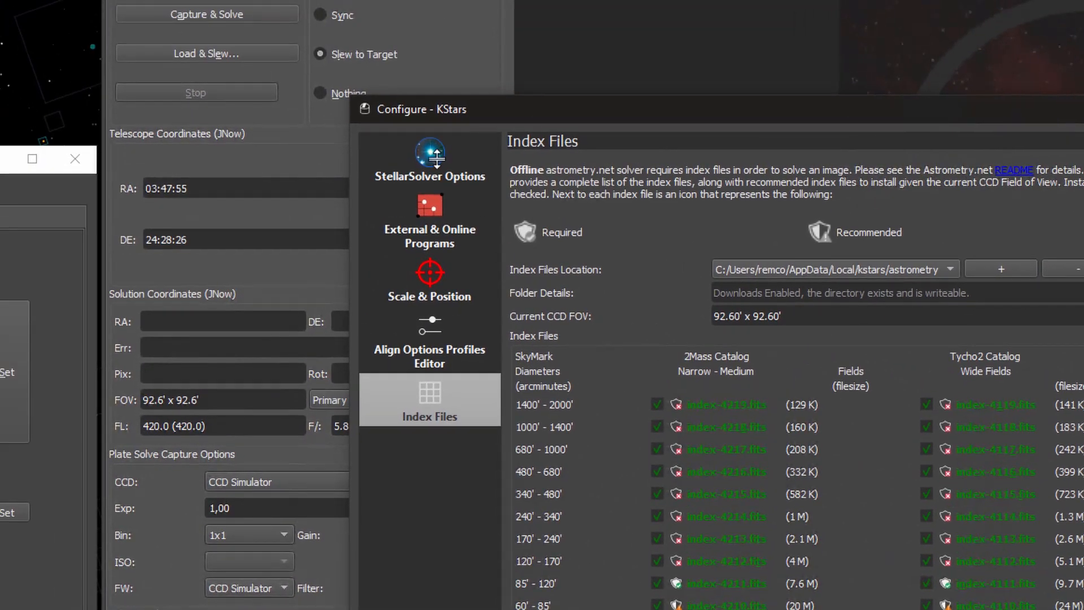
- Compare the available solving methods in the StellarSolver options and set the solving method to Local ASTAP
left_click(437, 160)
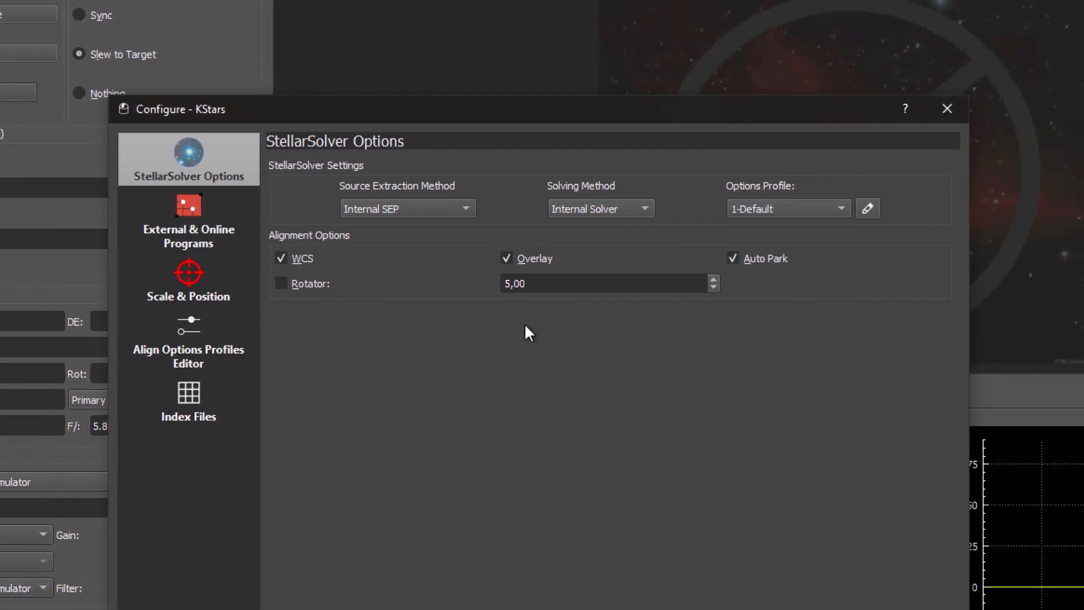
left_click(820, 208)
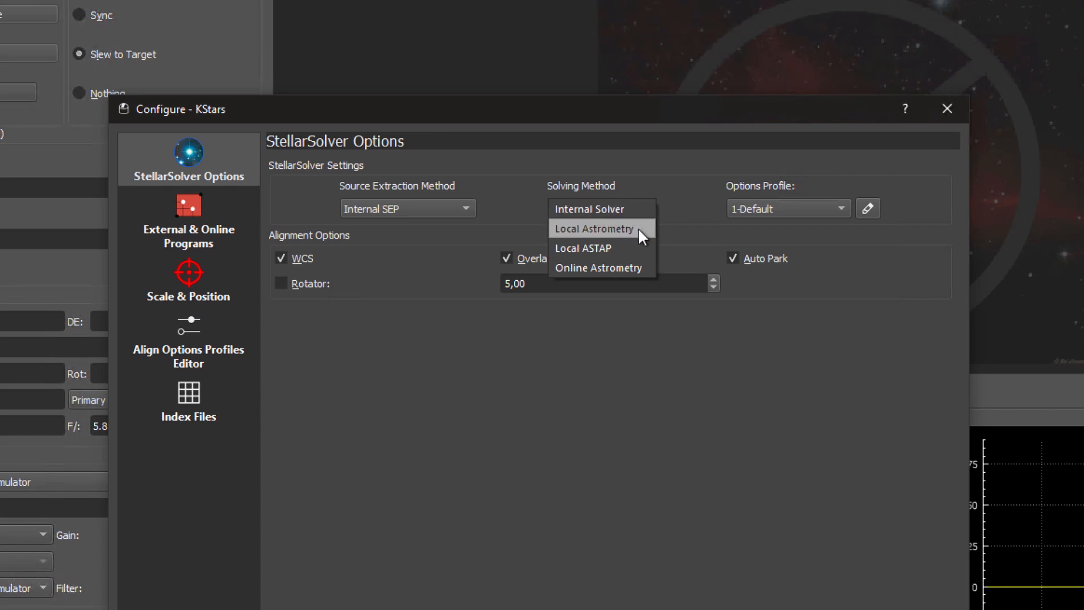
key("Down")
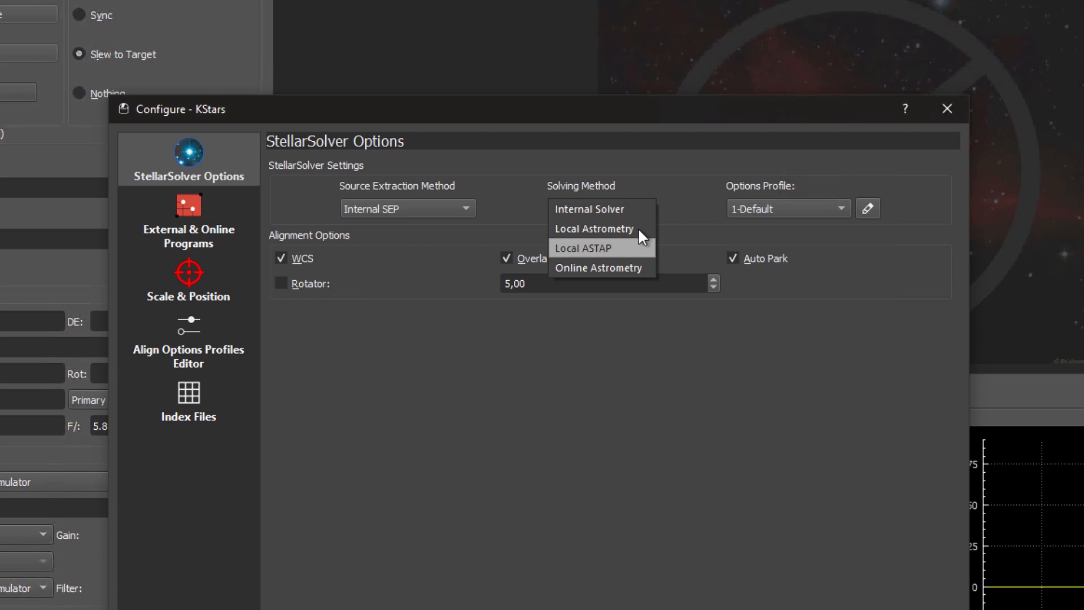
key("Down")
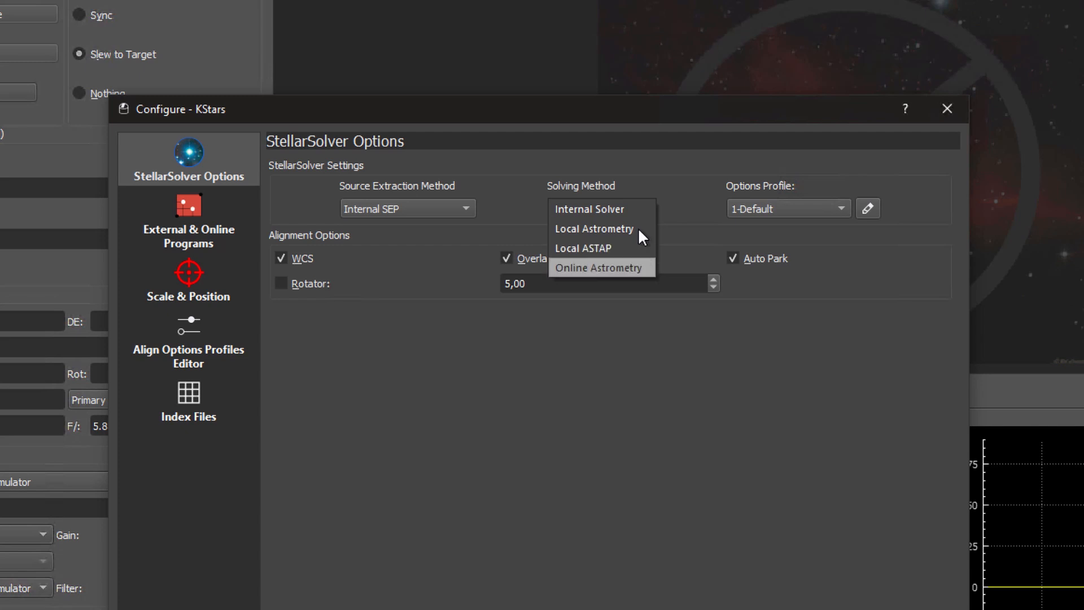
key("Up")
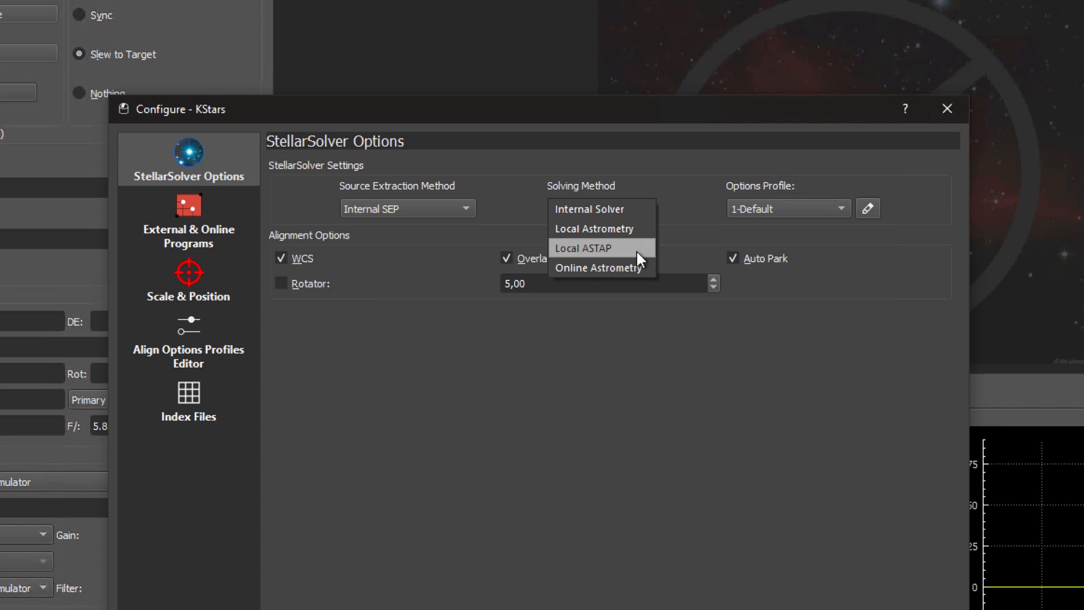
left_click(635, 249)
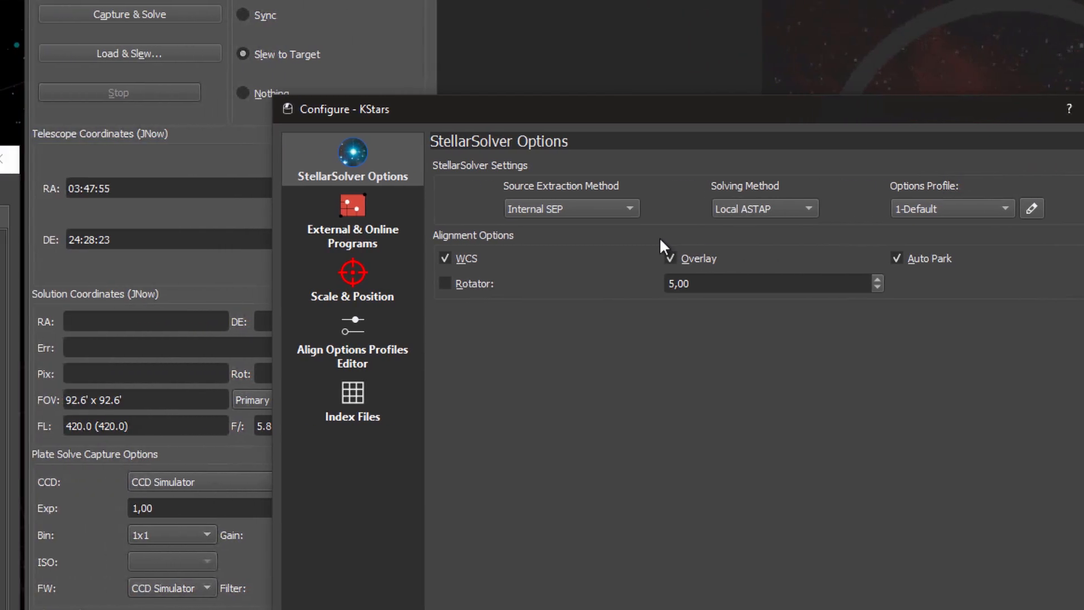
- Check the ASTAP program path in the external programs settings and set the solving method back to Internal Solver
left_click(438, 209)
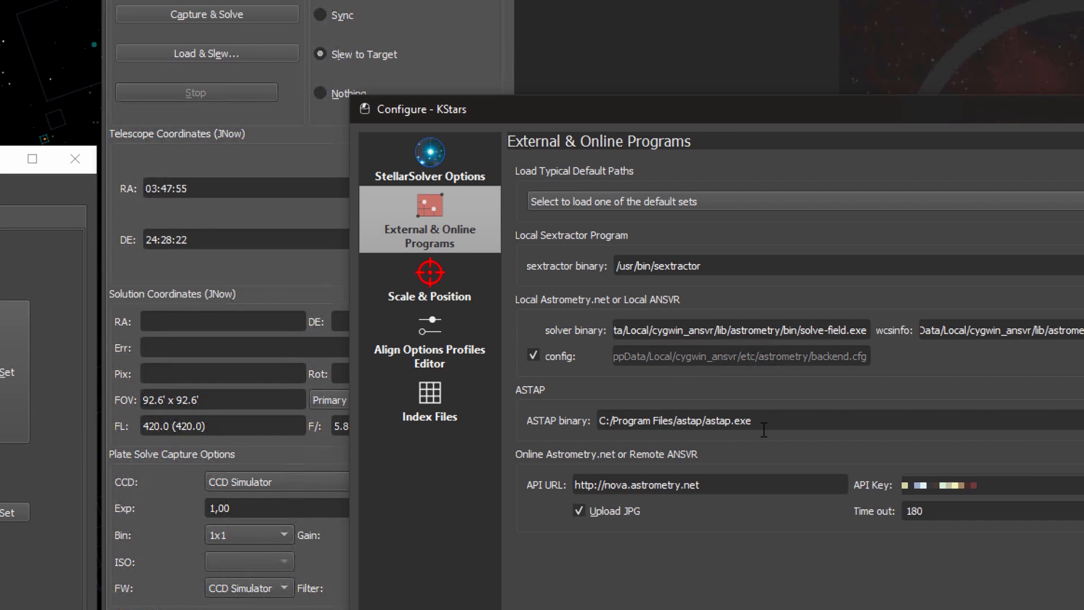
left_click(430, 164)
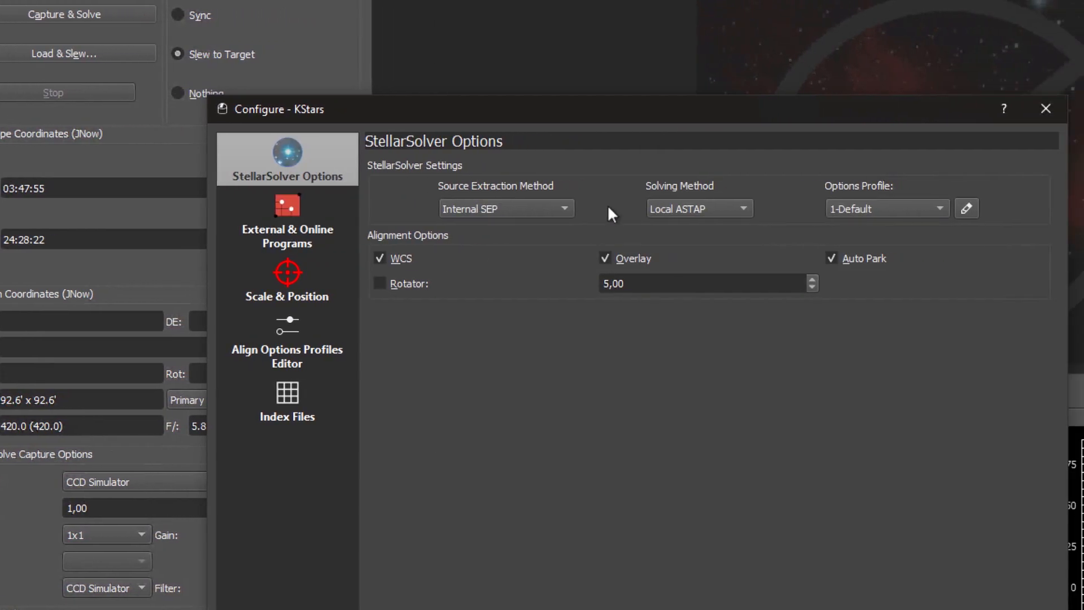
left_click(842, 208)
left_click(581, 171)
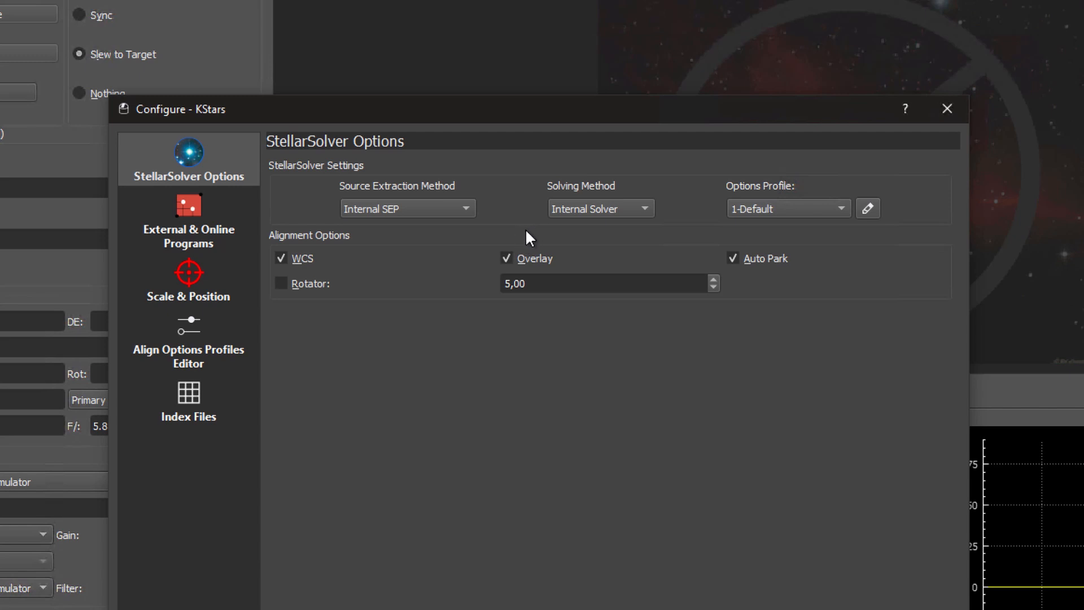
- Review the scale and position settings, accept the alignment options, and choose CCD Simulator as the plate-solving camera
left_click(213, 290)
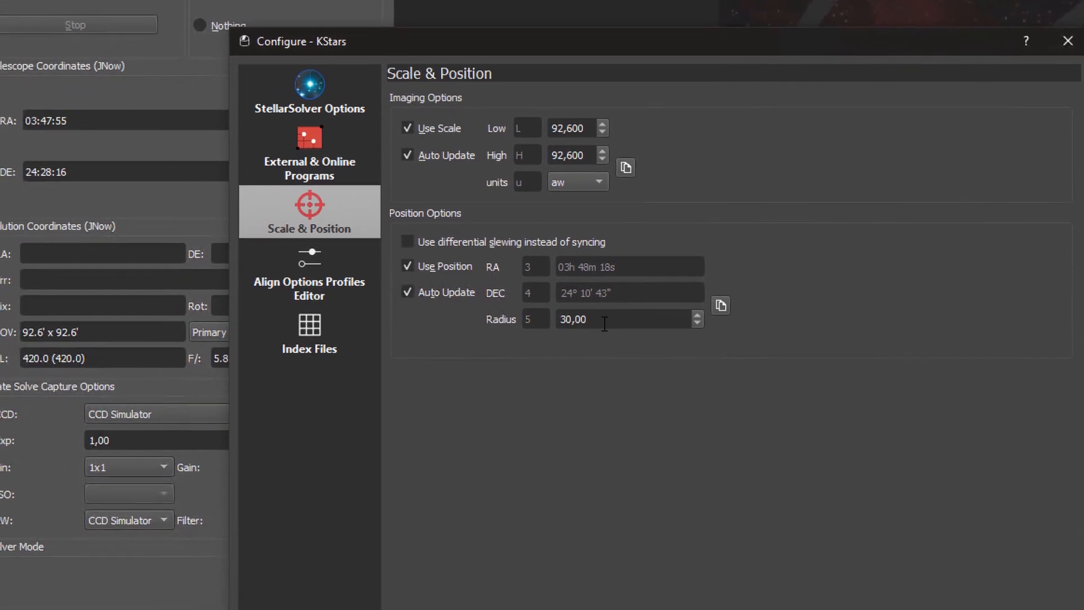
left_click(593, 322)
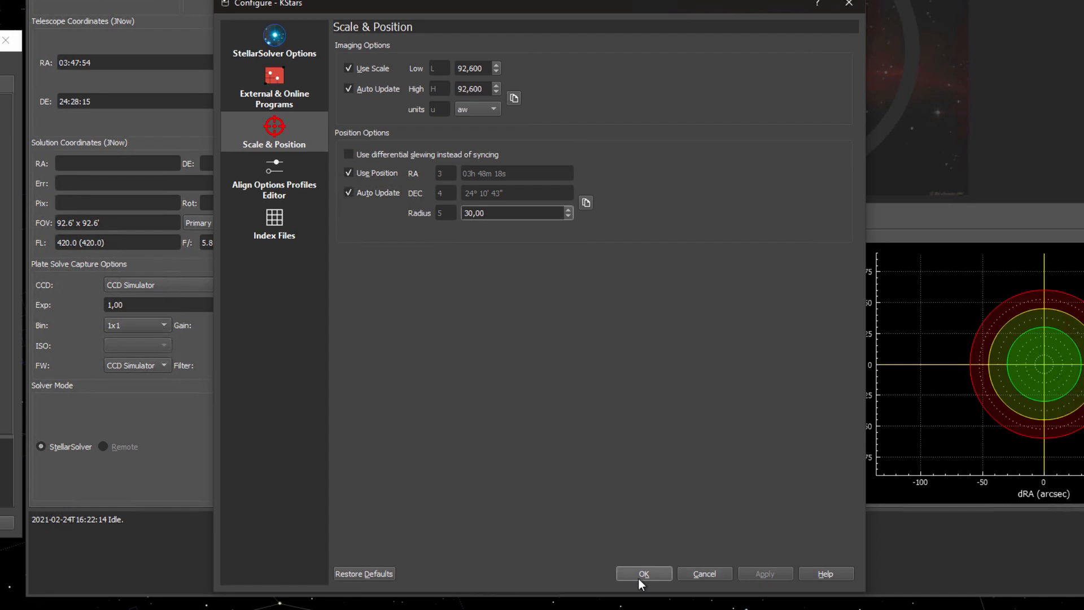
left_click(643, 573)
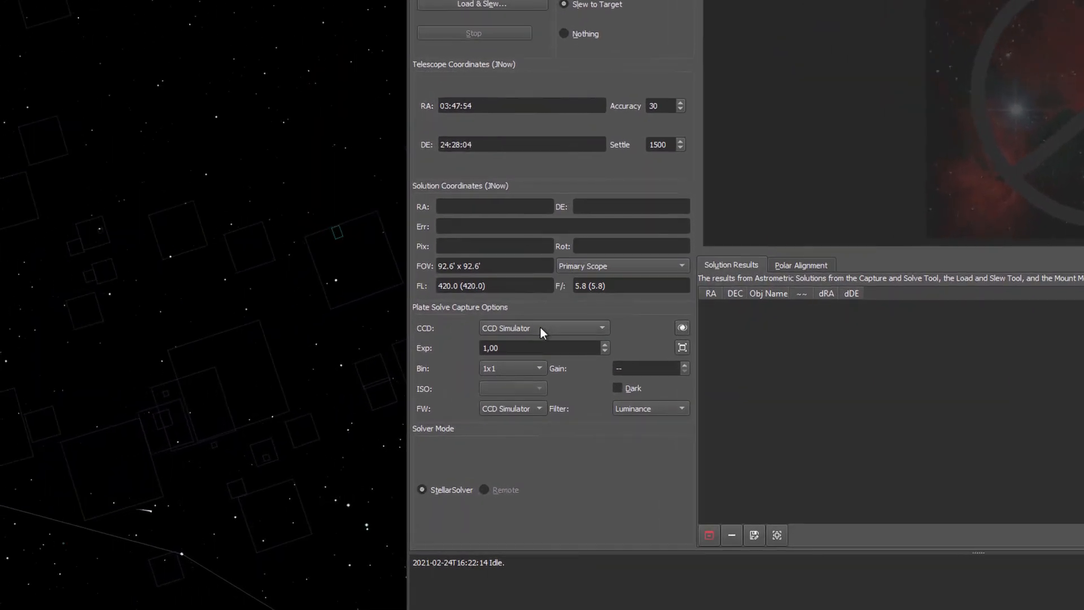
left_click(540, 327)
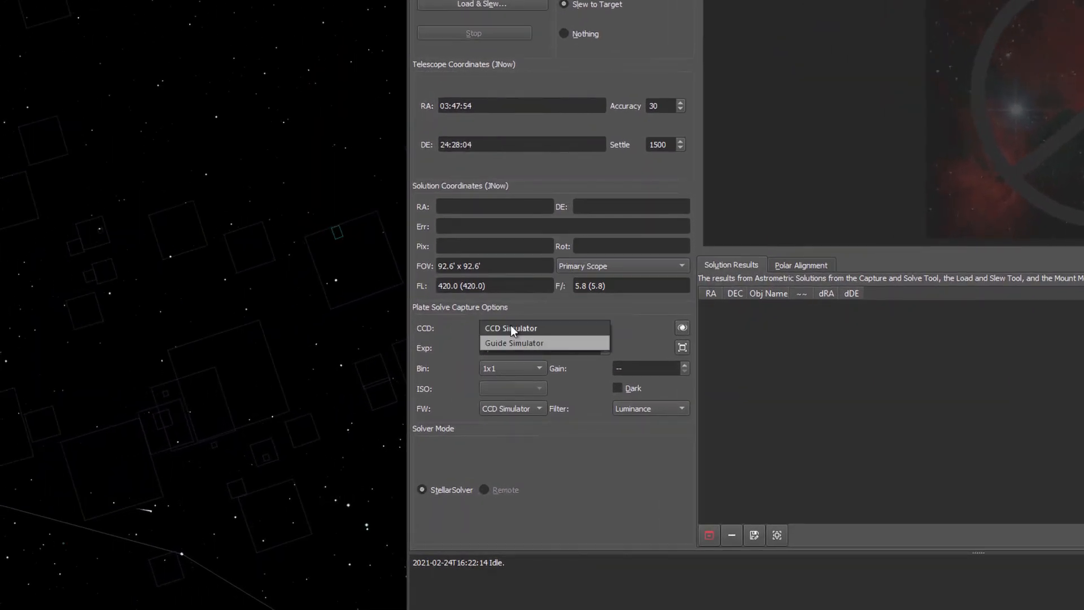
left_click(510, 325)
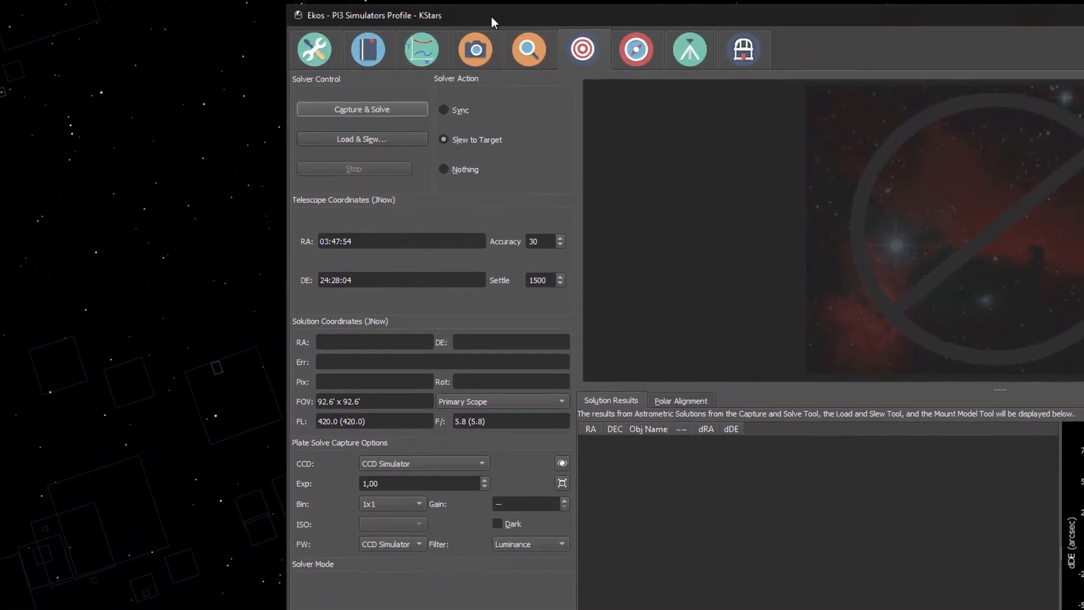
- Slew the simulated telescope to the open cluster M 34 on the sky map and run a capture and solve
left_click_drag(546, 22, 931, 23)
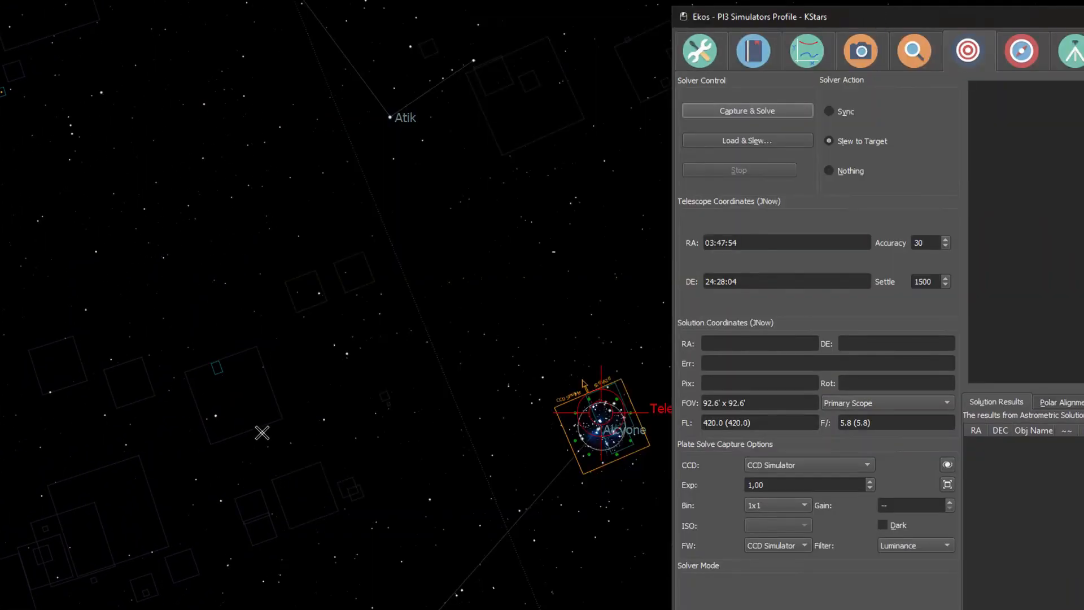
scroll(262, 433, "down", 6)
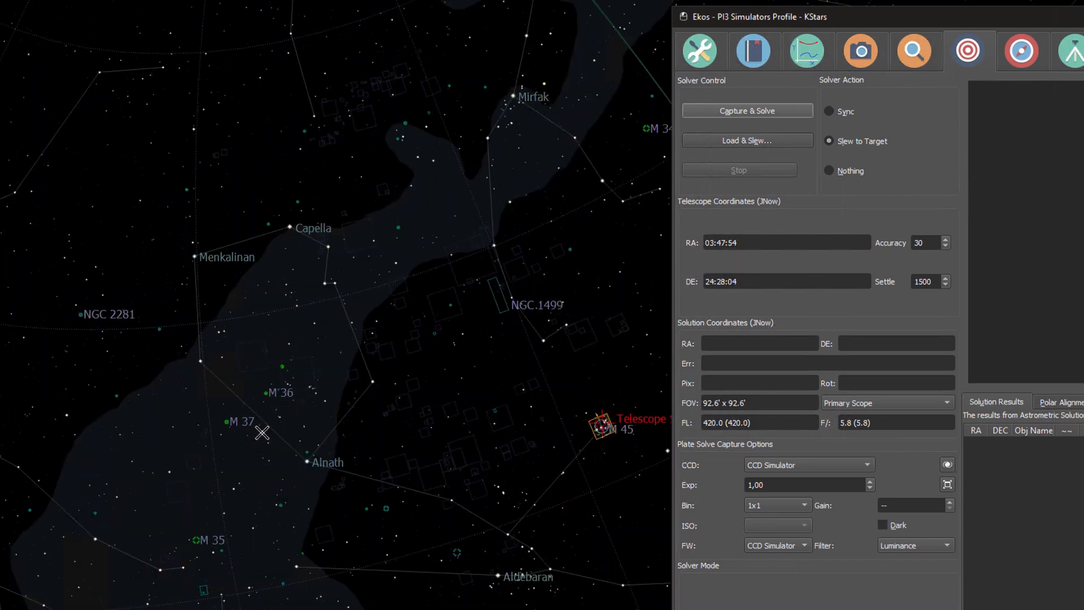
left_click_drag(484, 394, 432, 402)
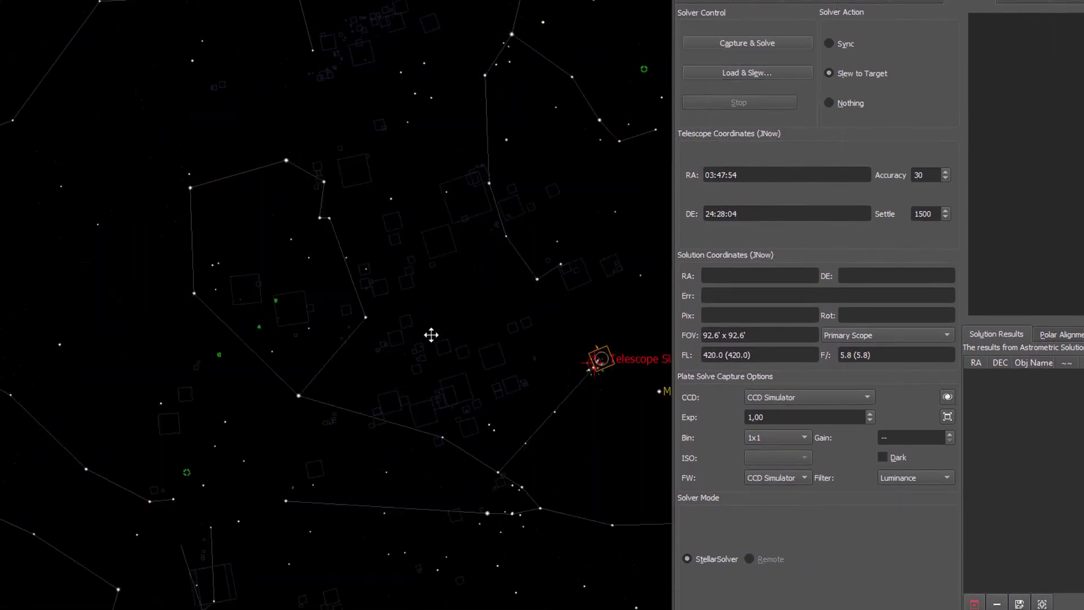
left_click_drag(431, 334, 344, 278)
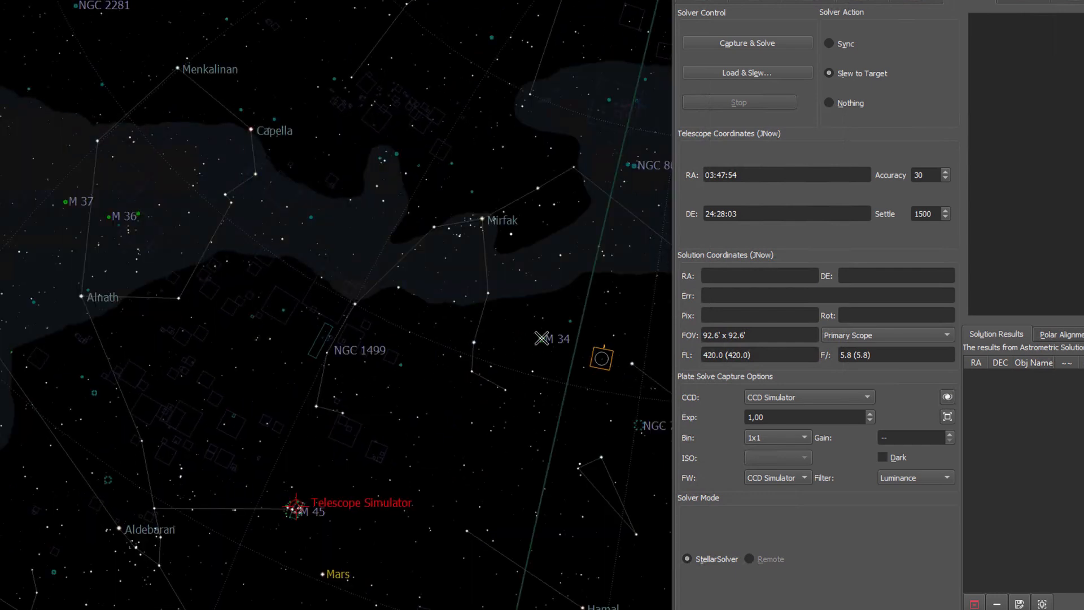
right_click(542, 337)
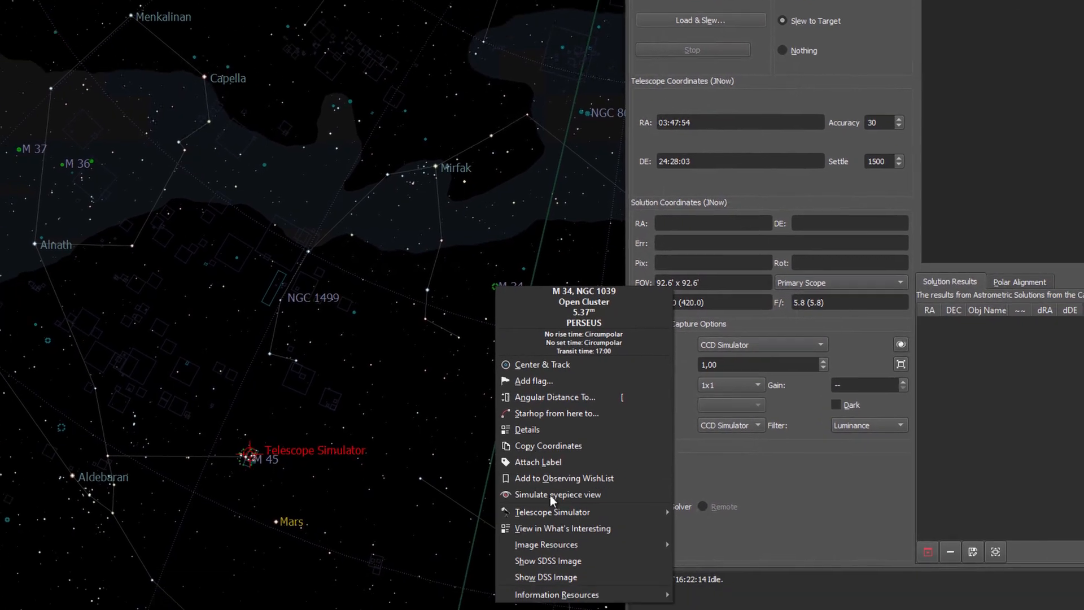
mouse_move(558, 512)
left_click(725, 512)
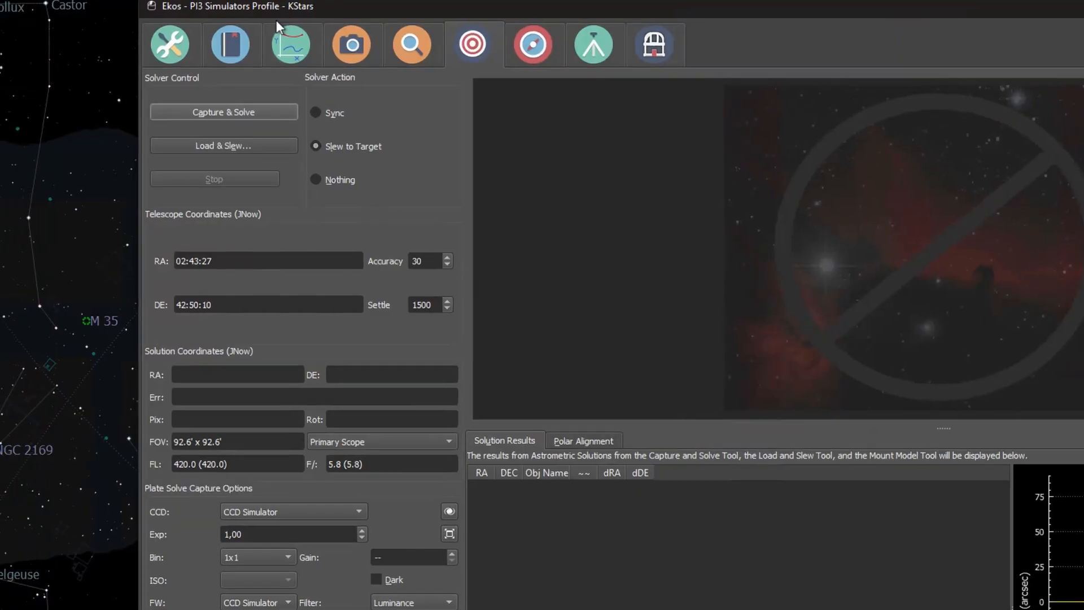
left_click(222, 111)
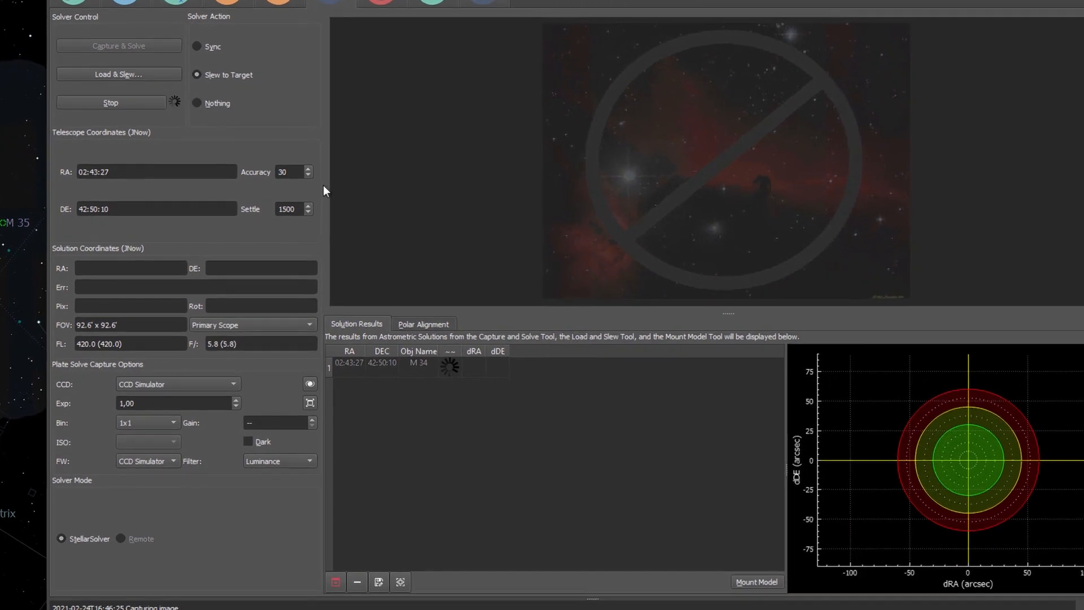